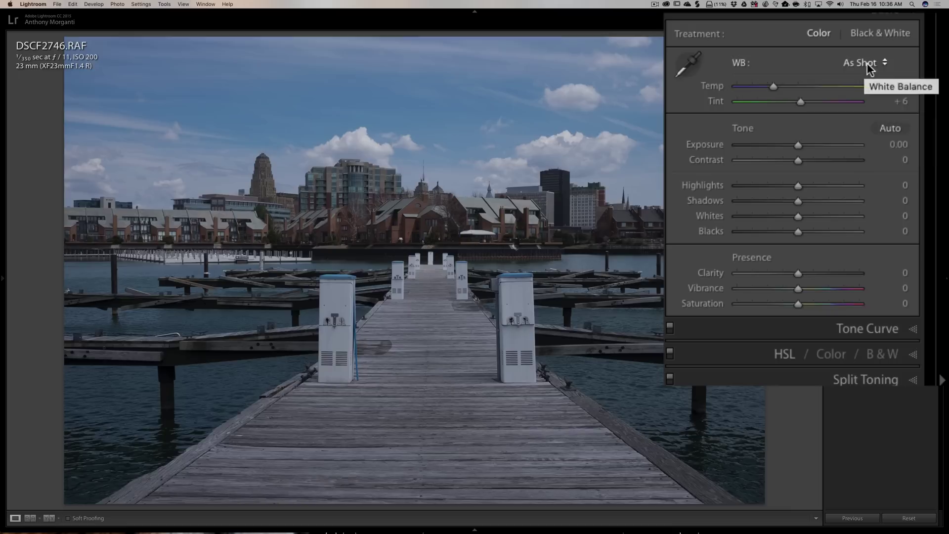
# Step: Preview the Cloudy and Shade white balance presets on the pier photo
pyautogui.click(868, 64)
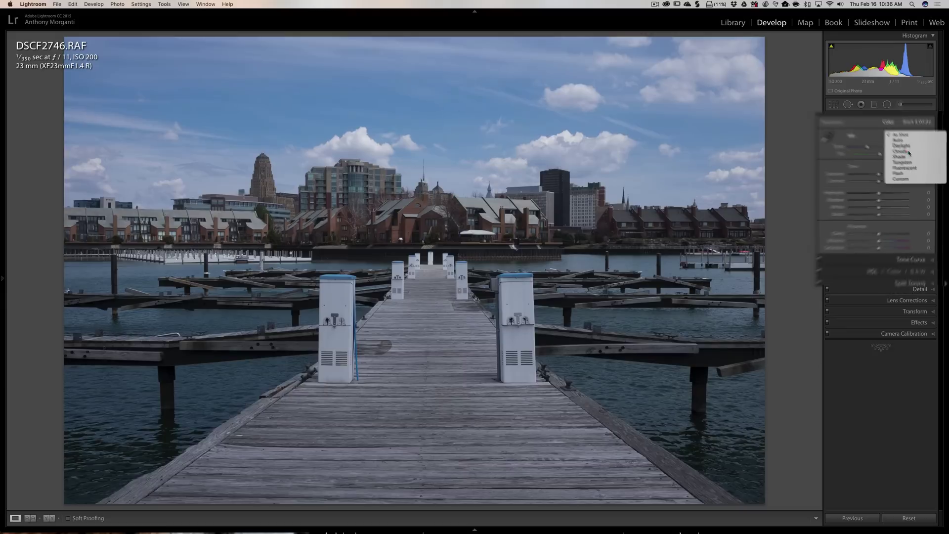
pyautogui.click(908, 152)
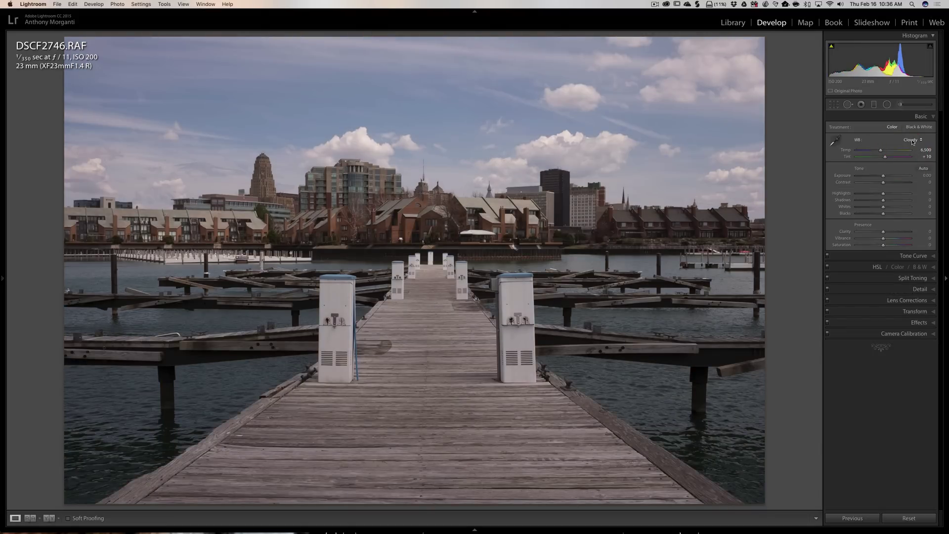
pyautogui.click(913, 141)
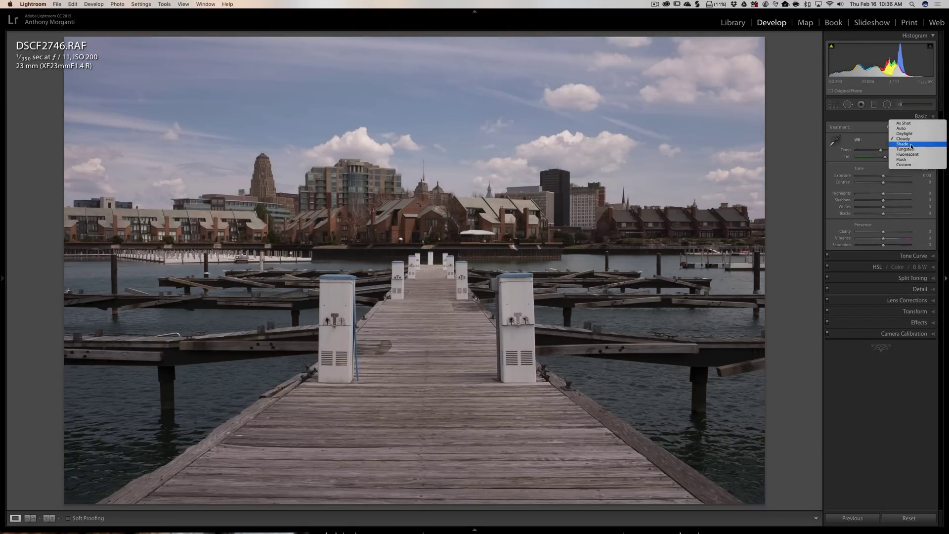
pyautogui.click(912, 145)
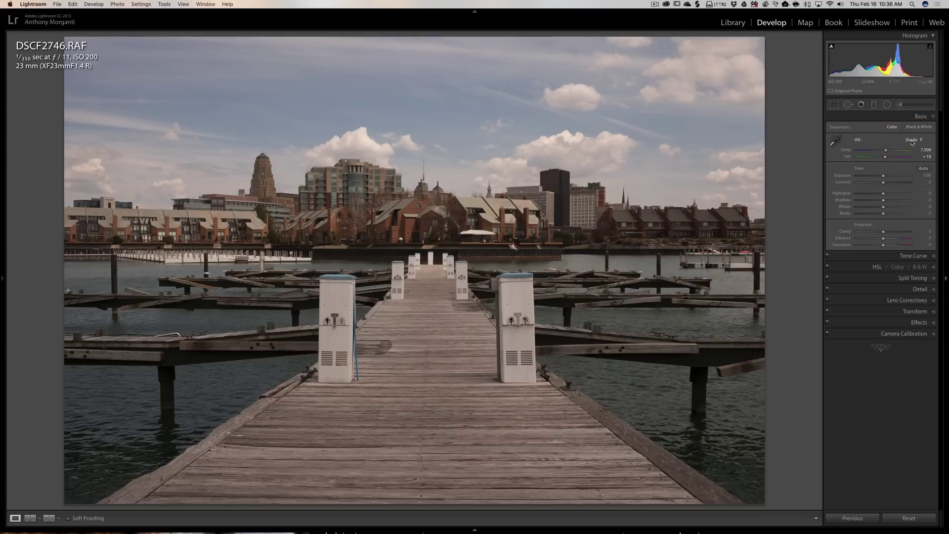
pyautogui.click(912, 142)
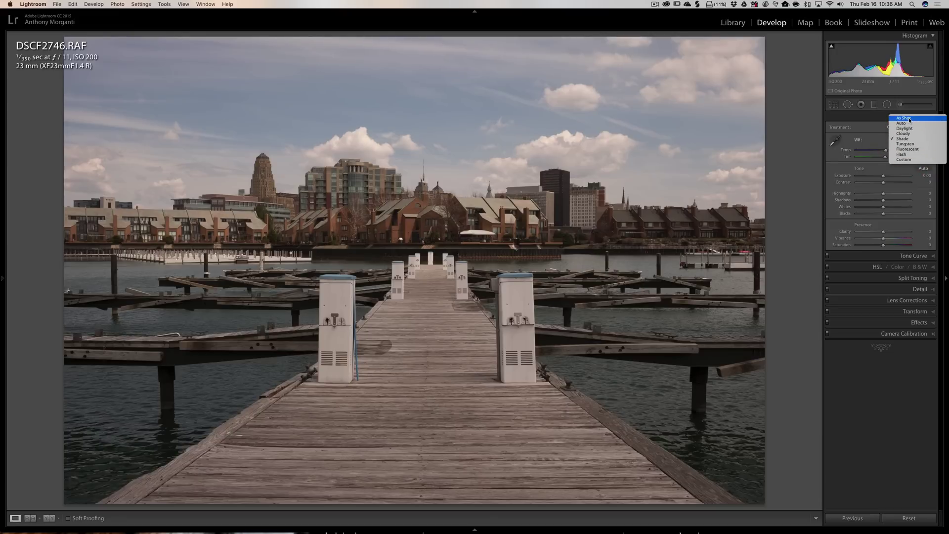
# Step: Revert to As Shot, then sample a neutral grey area for a Custom Temp 5,450 white balance
pyautogui.click(909, 119)
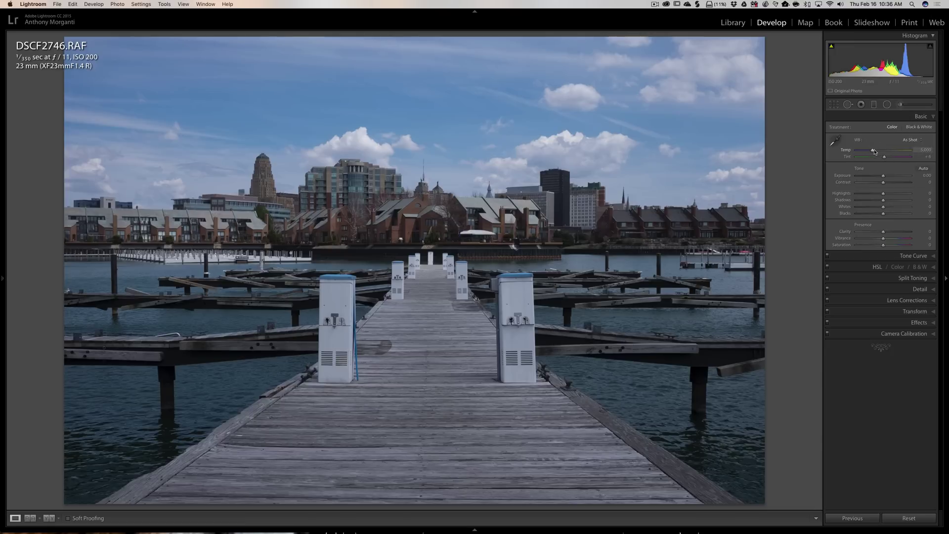
pyautogui.click(835, 142)
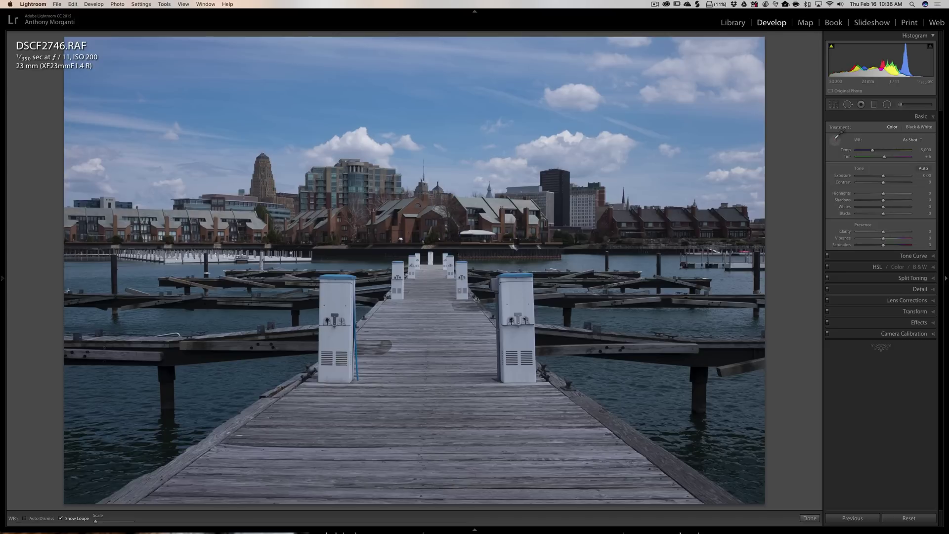
pyautogui.click(501, 199)
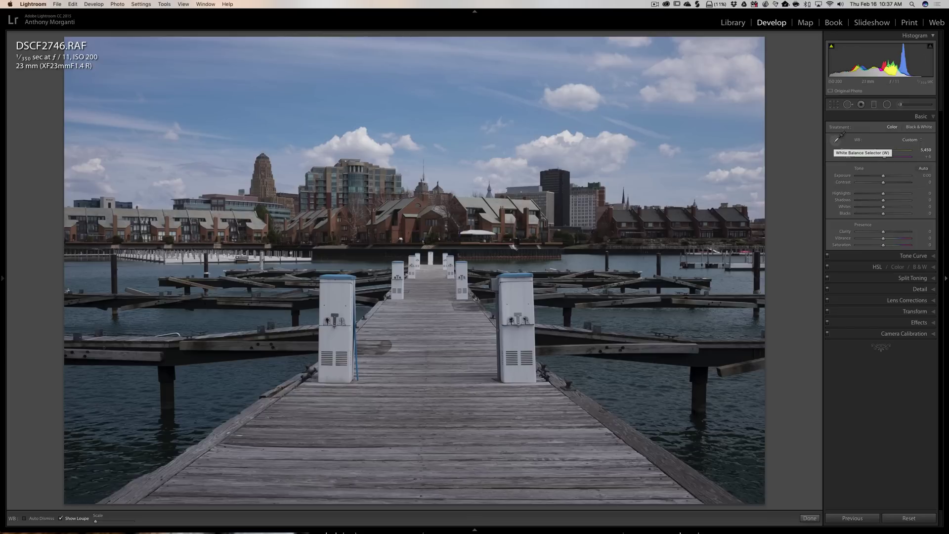
# Step: Put away the white balance sampler and set up an Adjustment Brush with Temp +12 and Tint -6
pyautogui.click(836, 140)
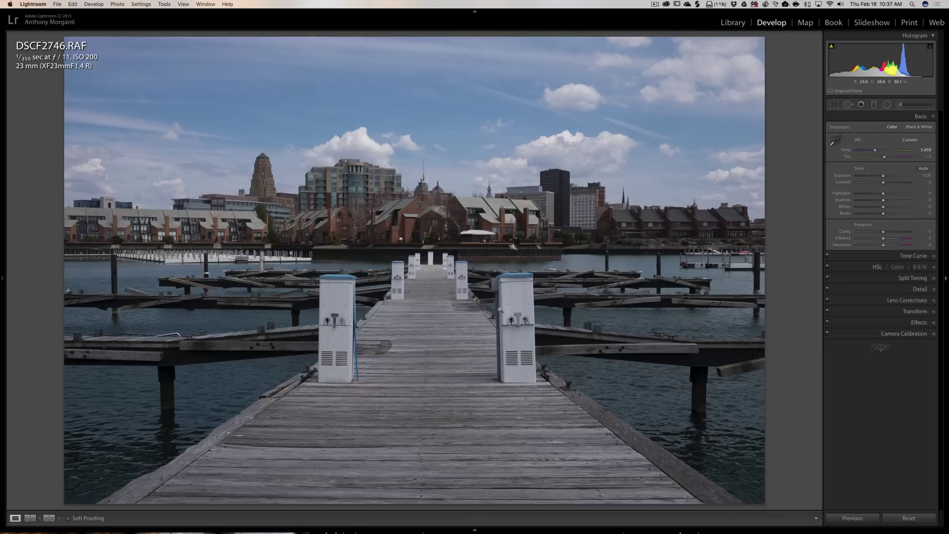
pyautogui.click(903, 105)
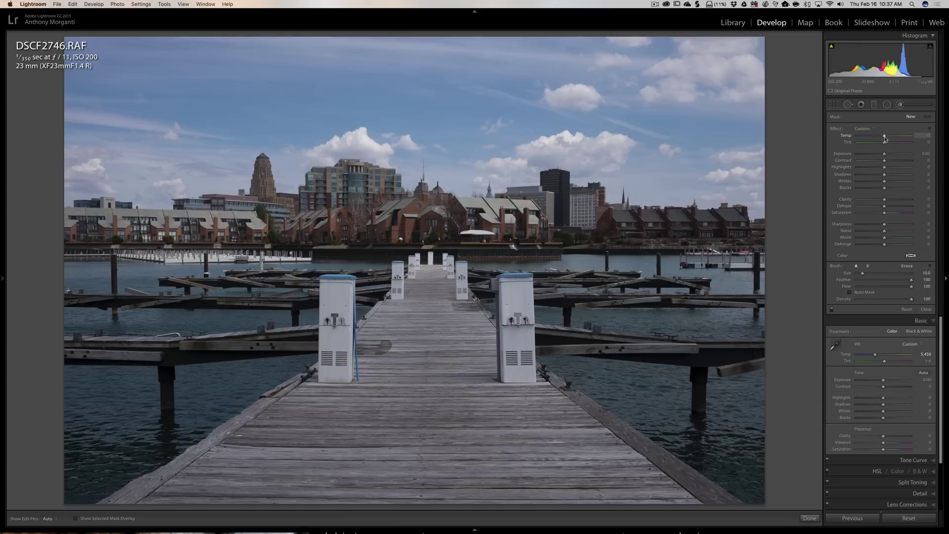
pyautogui.moveTo(885, 138); pyautogui.dragTo(887, 138)
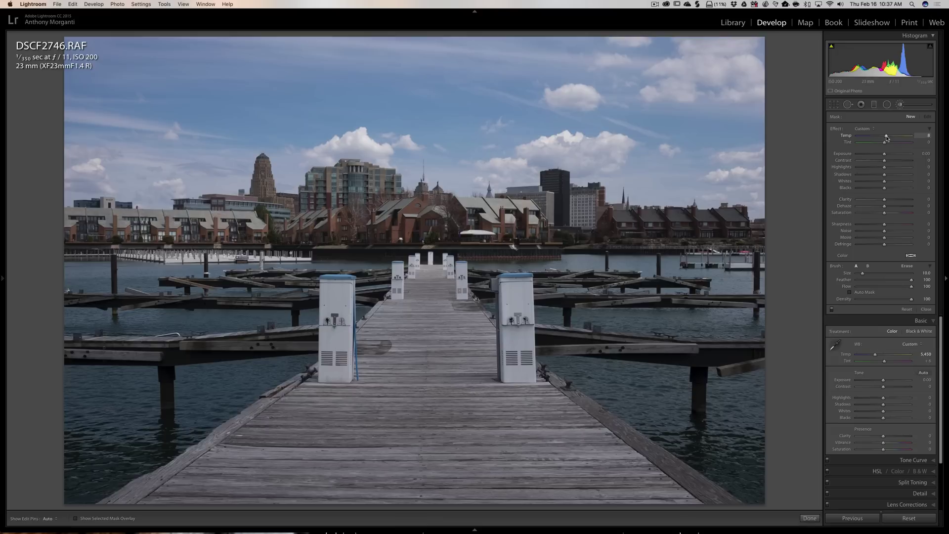
pyautogui.moveTo(887, 139); pyautogui.dragTo(888, 139)
pyautogui.click(887, 139)
pyautogui.moveTo(885, 144); pyautogui.dragTo(884, 144)
pyautogui.moveTo(884, 144); pyautogui.dragTo(883, 144)
# Step: Paint the warming brush over the water with pins hidden, shrinking the brush as needed
pyautogui.scroll(8, 252, 457)
pyautogui.scroll(1, 82, 473)
pyautogui.press('h')
pyautogui.scroll(-3, 642, 331)
pyautogui.click(748, 322)
pyautogui.press('h')
pyautogui.scroll(-2, 748, 321)
pyautogui.press('h')
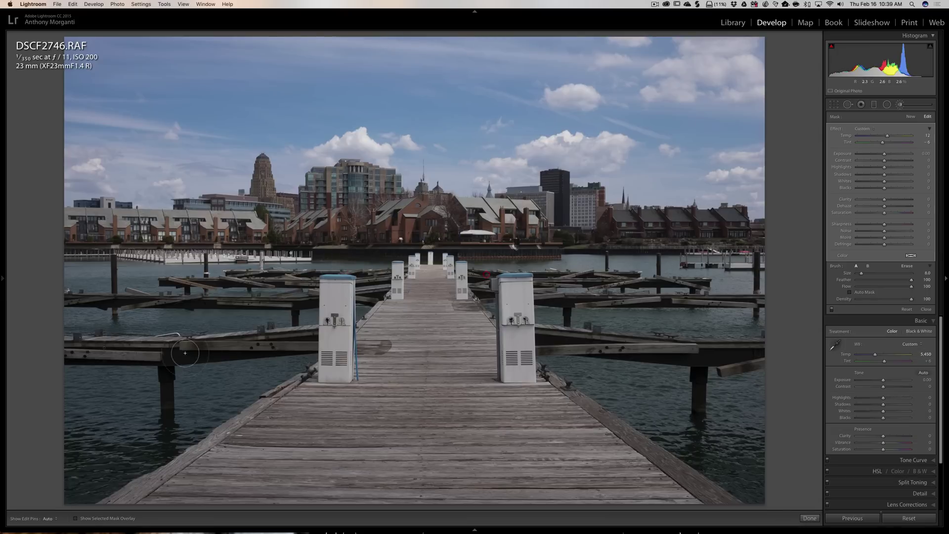
pyautogui.press('h')
# Step: Switch the brush to Erase, slightly enlarged, to clean up the mask edges
pyautogui.moveTo(81, 471)
pyautogui.click(908, 266)
pyautogui.scroll(2, 276, 230)
pyautogui.press('h')
pyautogui.press('h')
pyautogui.moveTo(81, 471)
# Step: Close the Adjustment Brush panel to return to the Basic panel's global settings
pyautogui.click(901, 105)
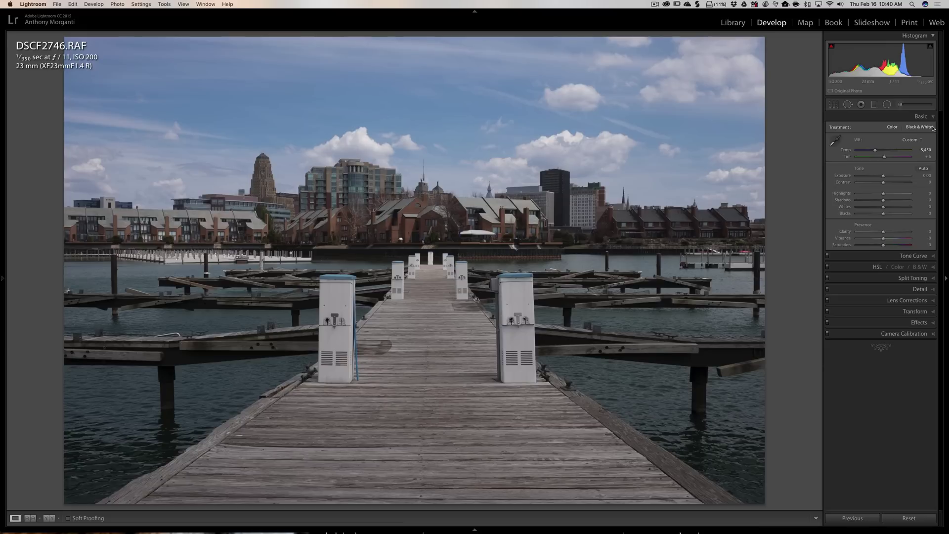
# Step: Lower Highlights to -82 and apply the Medium Contrast point curve
pyautogui.moveTo(883, 193)
pyautogui.mouseDown()
pyautogui.moveTo(862, 193)
pyautogui.moveTo(904, 203)
pyautogui.moveTo(895, 202)
pyautogui.mouseUp()
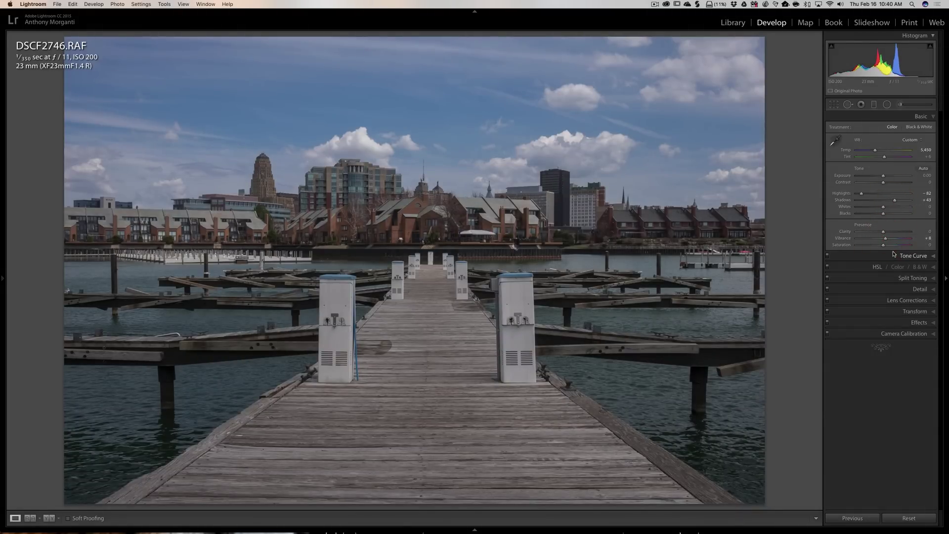
pyautogui.click(894, 255)
pyautogui.click(864, 219)
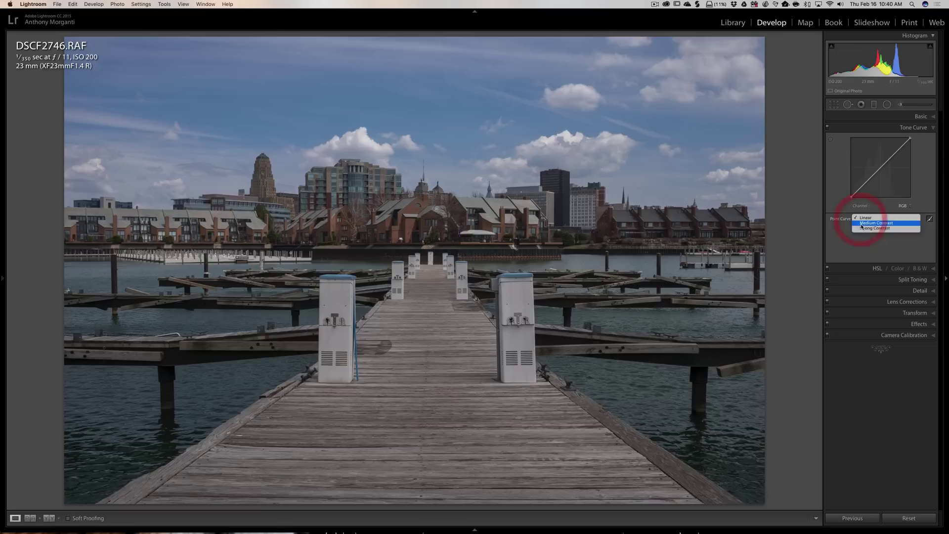
pyautogui.click(862, 225)
pyautogui.click(906, 118)
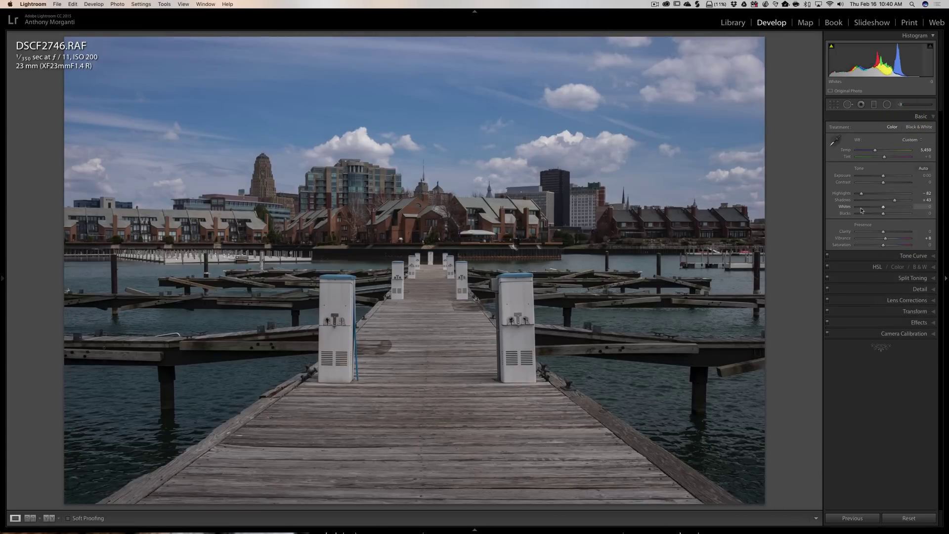
# Step: Auto-set Whites to +55 and the Blacks level, then raise Clarity to +22
pyautogui.keyDown('shift'); pyautogui.doubleClick(844, 207); pyautogui.keyUp('shift')
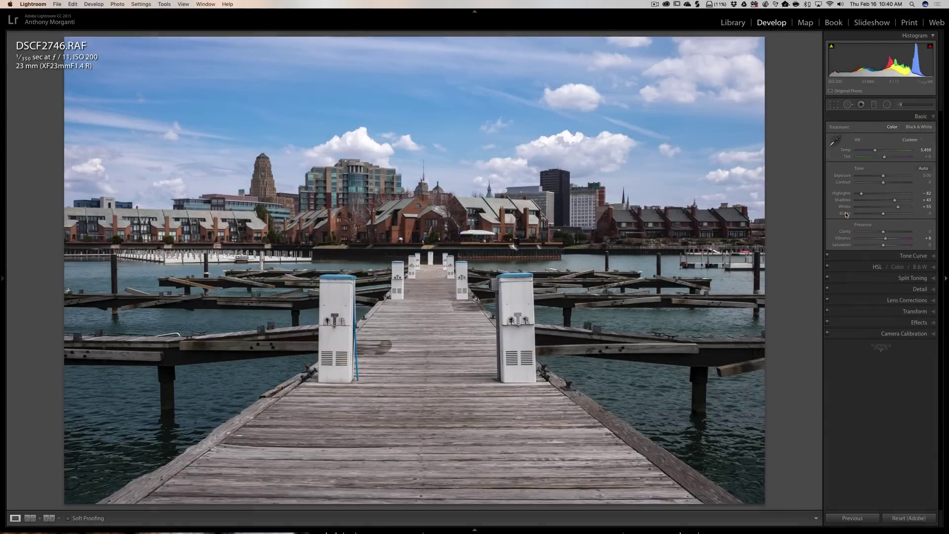
pyautogui.keyDown('shift'); pyautogui.doubleClick(845, 214); pyautogui.keyUp('shift')
pyautogui.moveTo(884, 231); pyautogui.dragTo(889, 234)
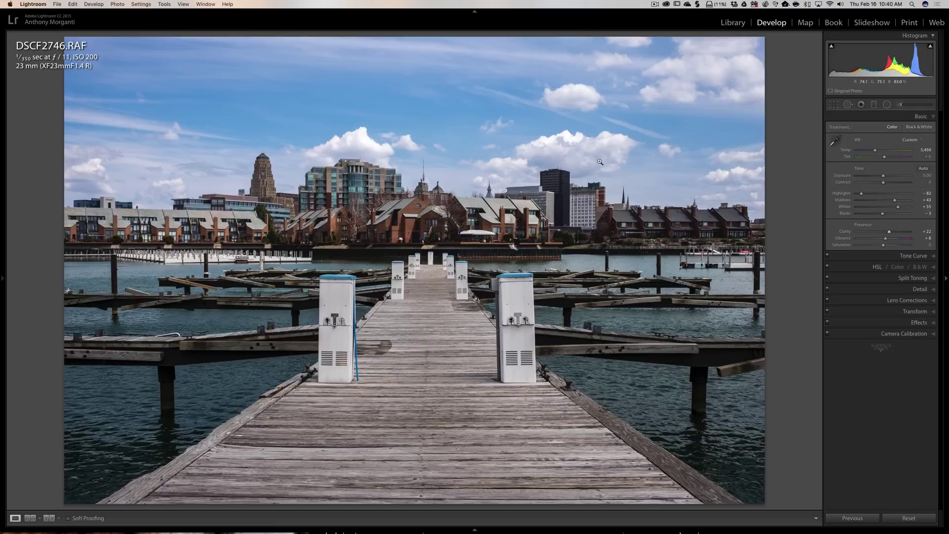